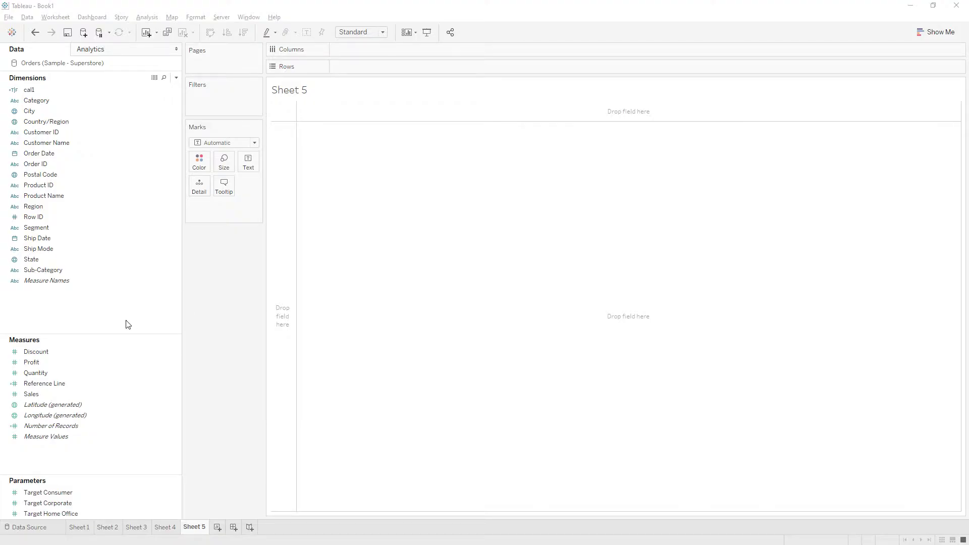
- Show Order Date on Rows as discrete exact dates, one row per date
right_click(93, 309)
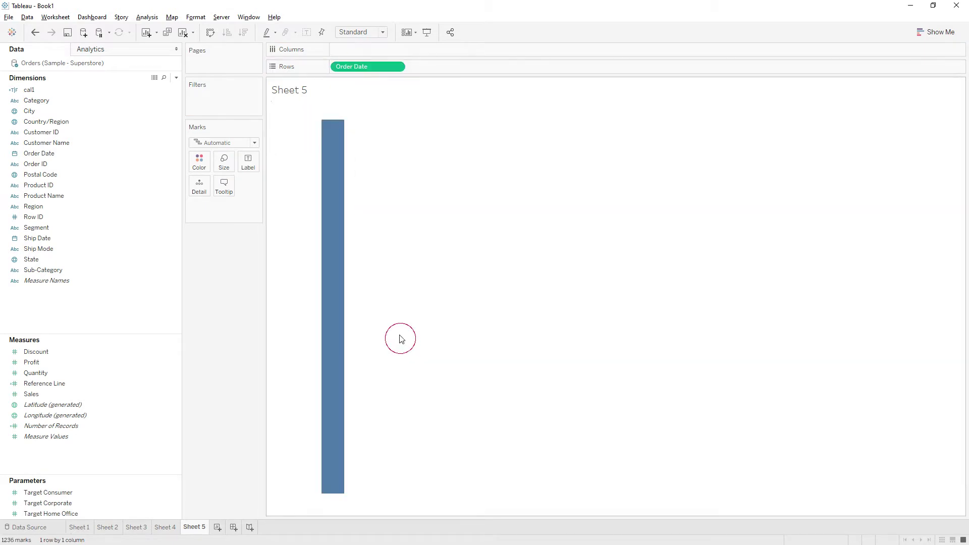
right_click(348, 67)
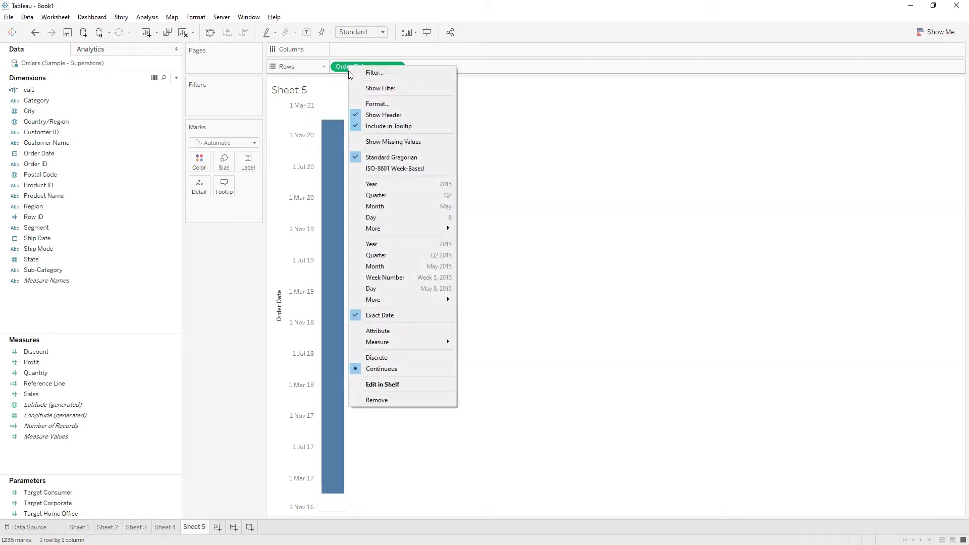
click(395, 358)
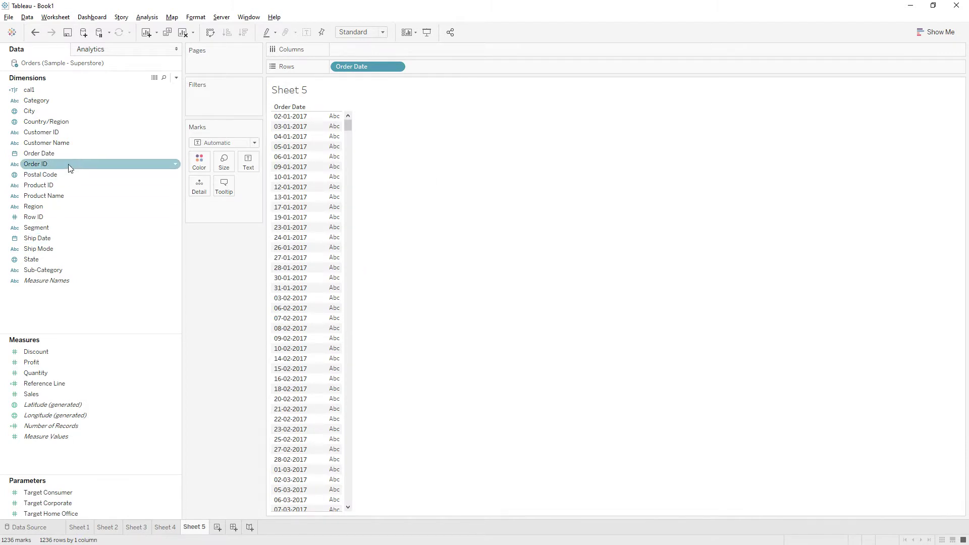
- Filter Order Date by Years, keeping only 2020
drag(46, 164, 214, 101)
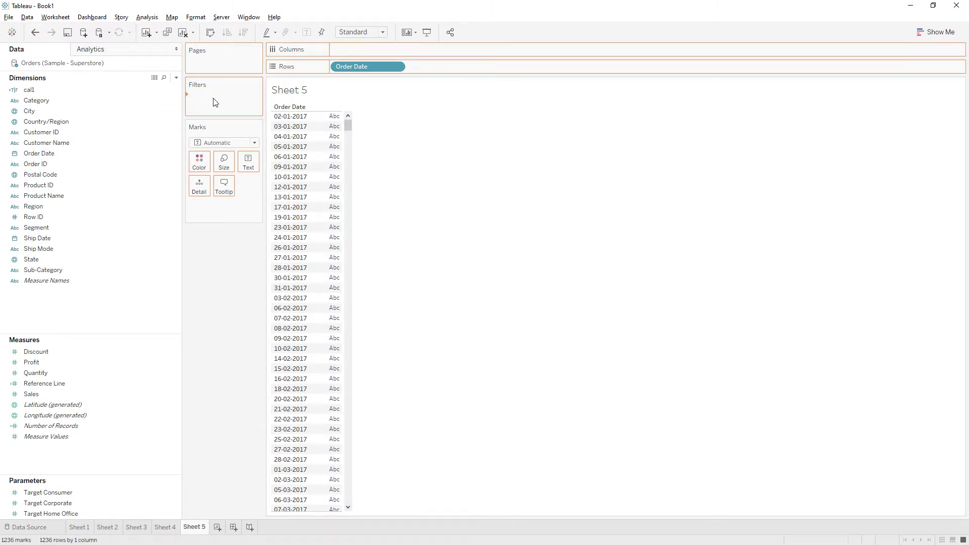
click(423, 220)
click(499, 372)
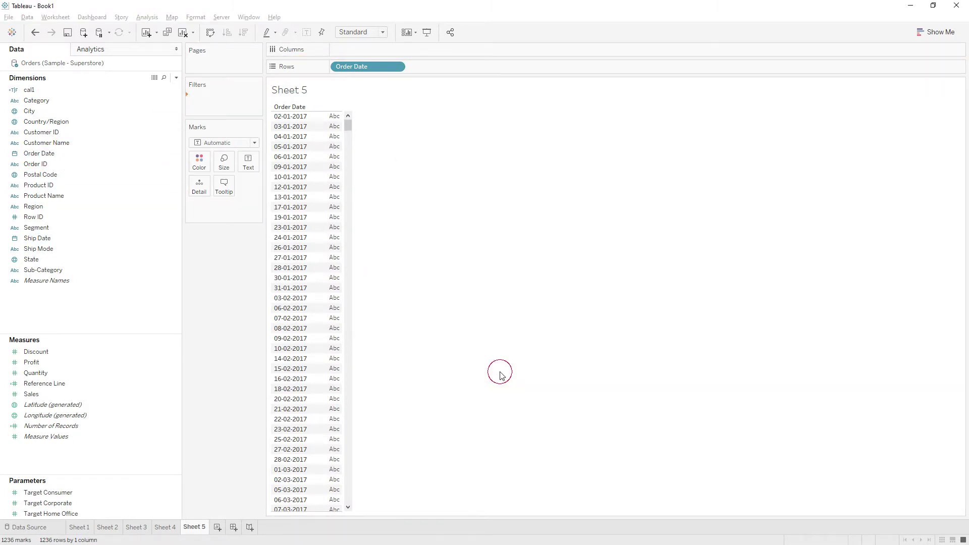
click(389, 224)
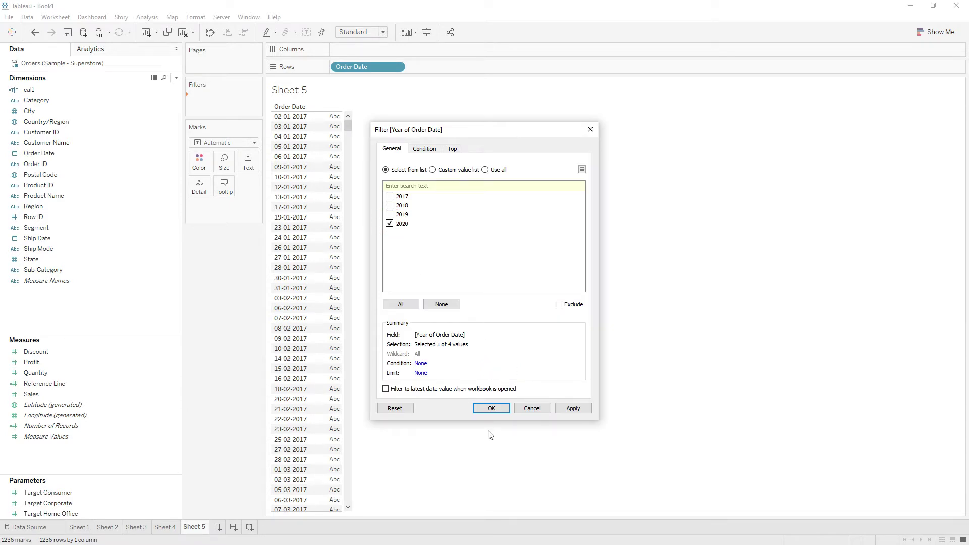
click(491, 408)
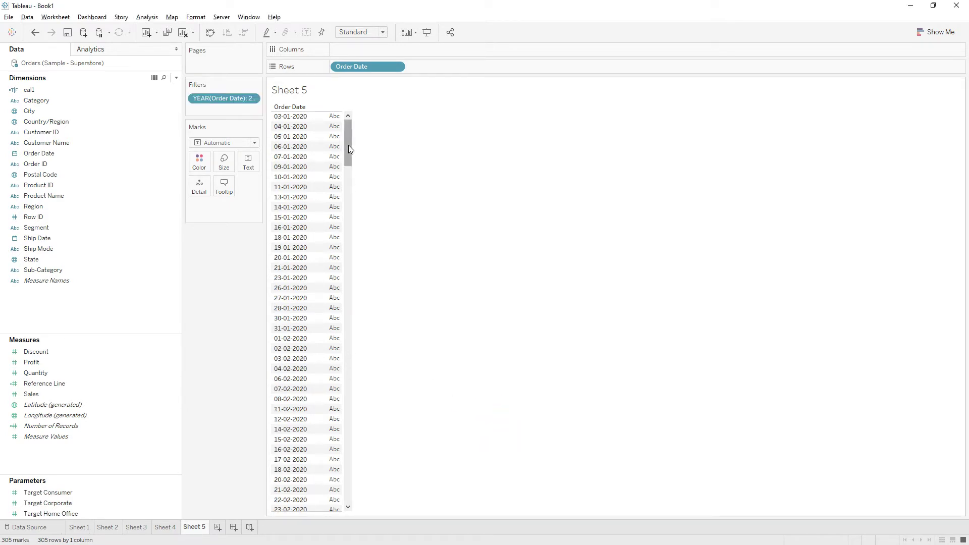
drag(348, 145, 348, 213)
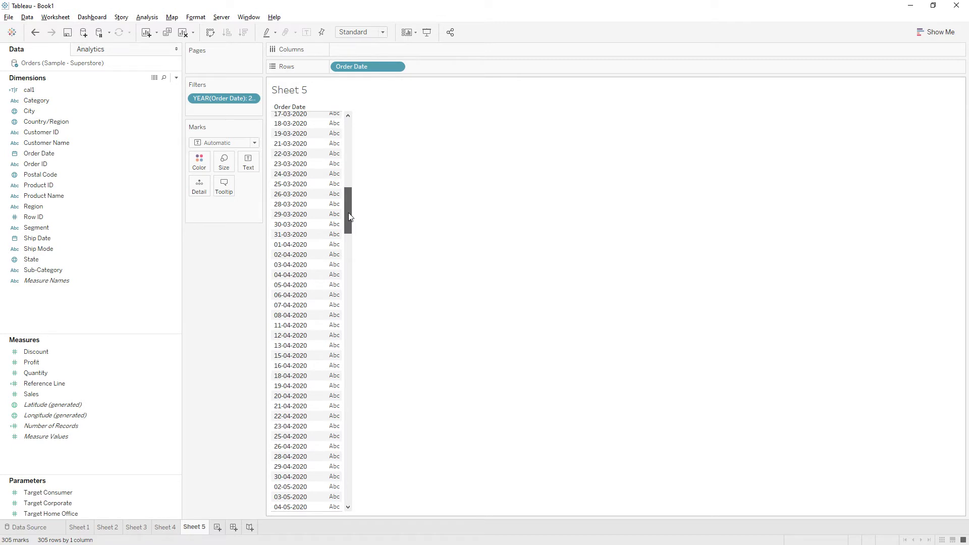
drag(349, 212, 348, 209)
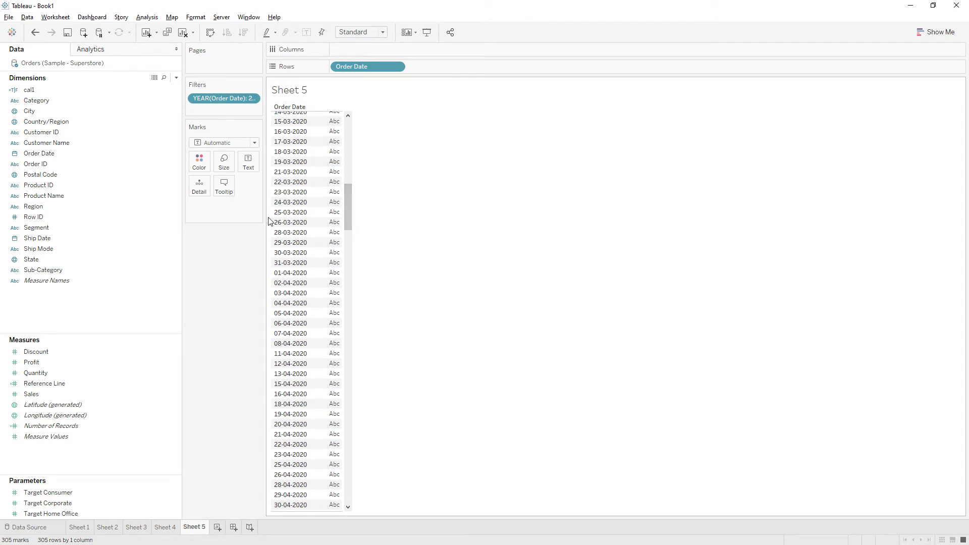
drag(348, 213, 349, 261)
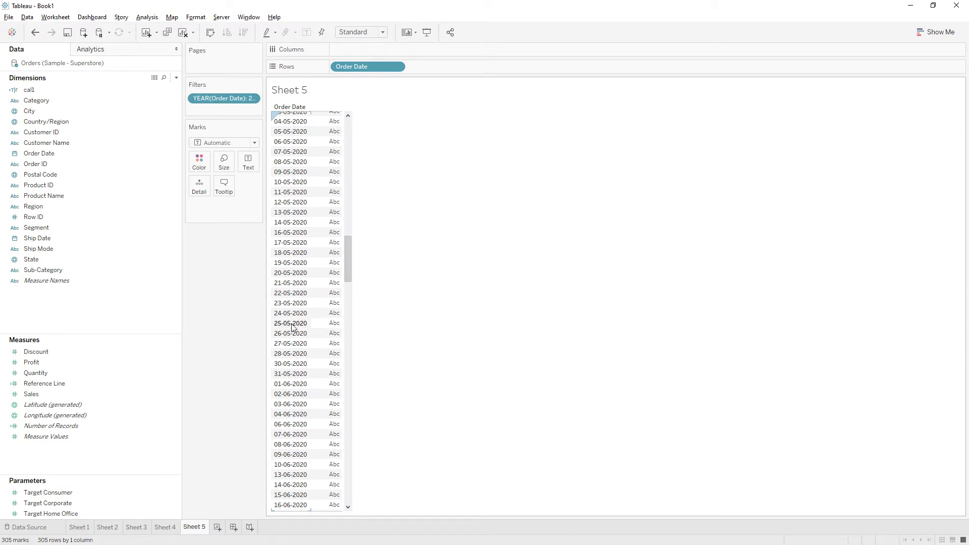
- Create a calculated field starting with [Order Date]<=DATE('2020-03-25')
right_click(99, 306)
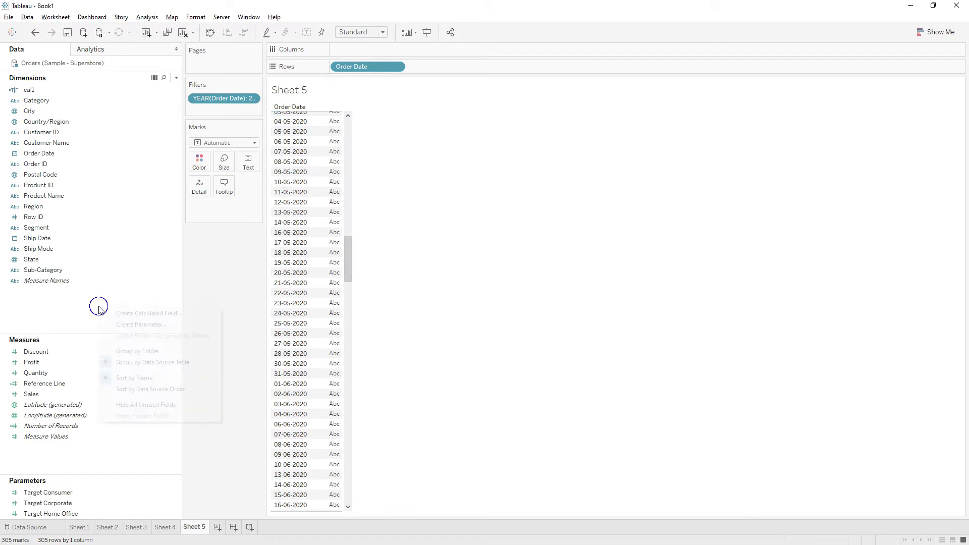
click(123, 314)
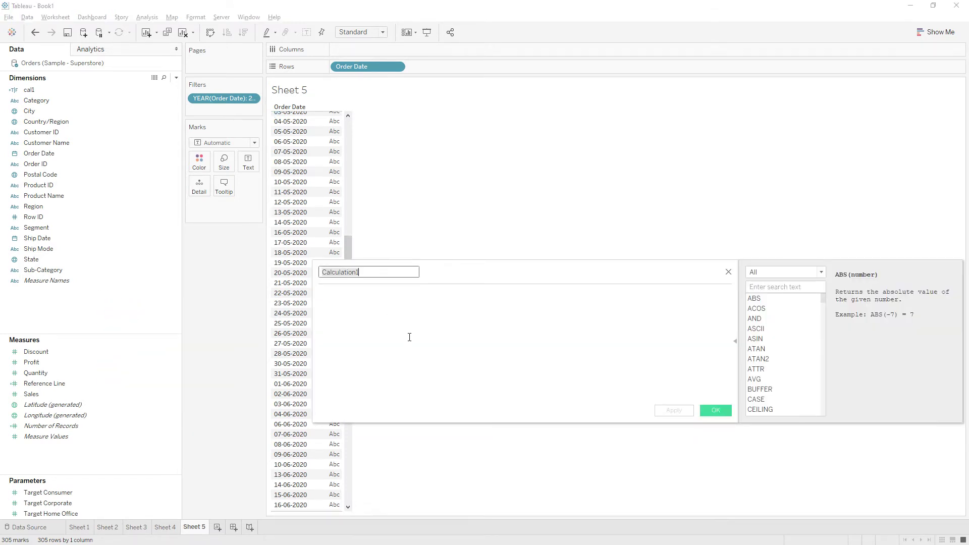
text(Filter)
text( Data)
click(408, 336)
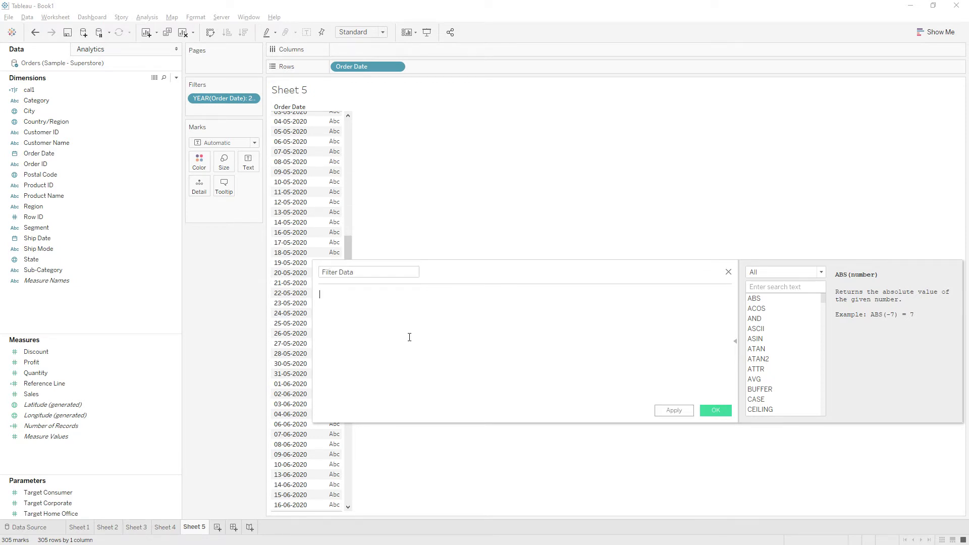
text(order)
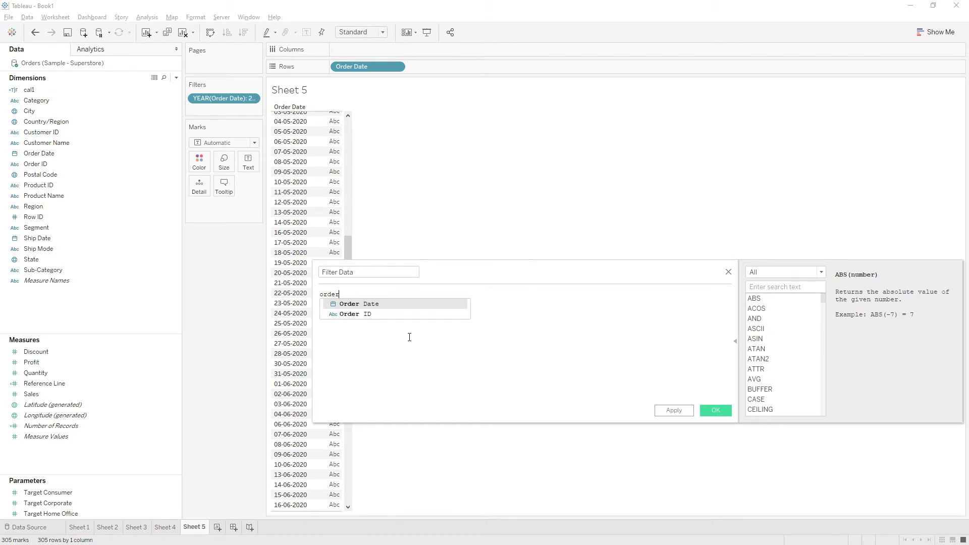
key(Return)
text(<=)
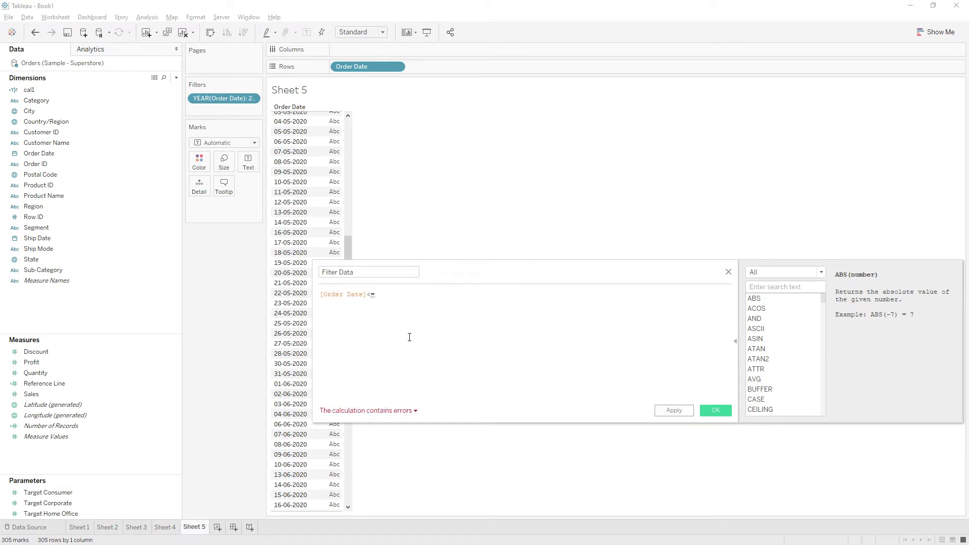
text('2020=)
text(03)
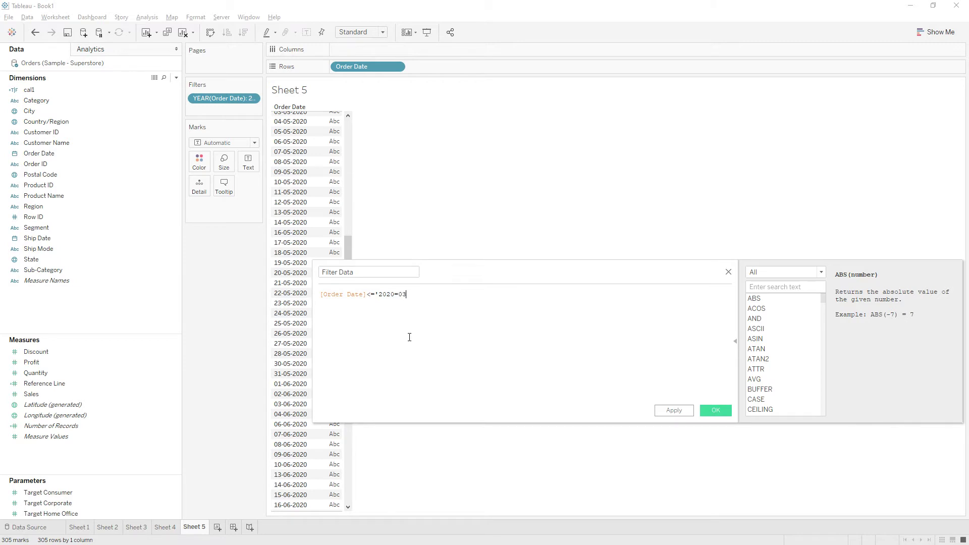
key(BackSpace)
key(BackSpace)
text(3-2)
text(5)
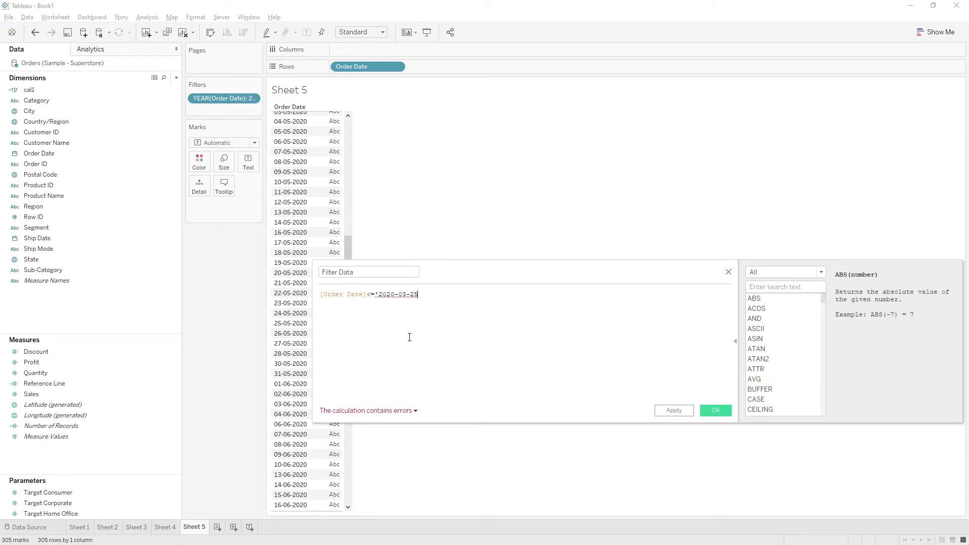
text(')
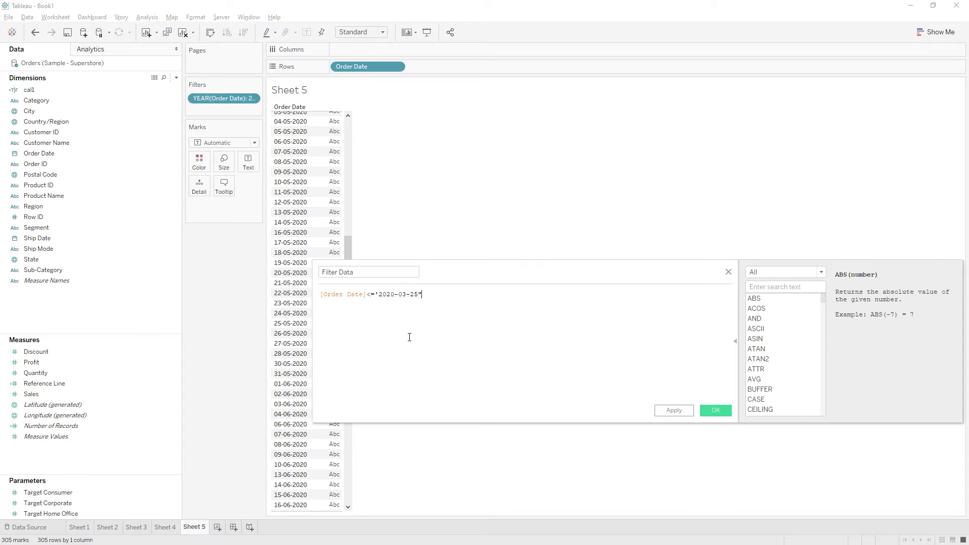
text( ro )
text(ord)
key(BackSpace)
key(BackSpace)
key(BackSpace)
key(BackSpace)
key(BackSpace)
key(BackSpace)
text(or o)
key(BackSpace)
text(or)
text(der)
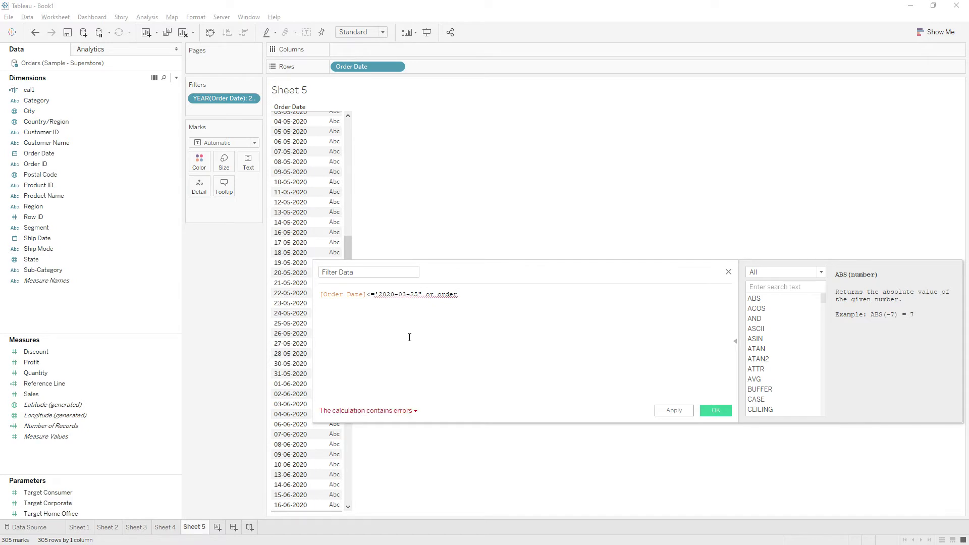
- Fix the stray quote and add OR [Order Date]>=DATE('2020-05-25')
click(421, 296)
key(BackSpace)
text(')
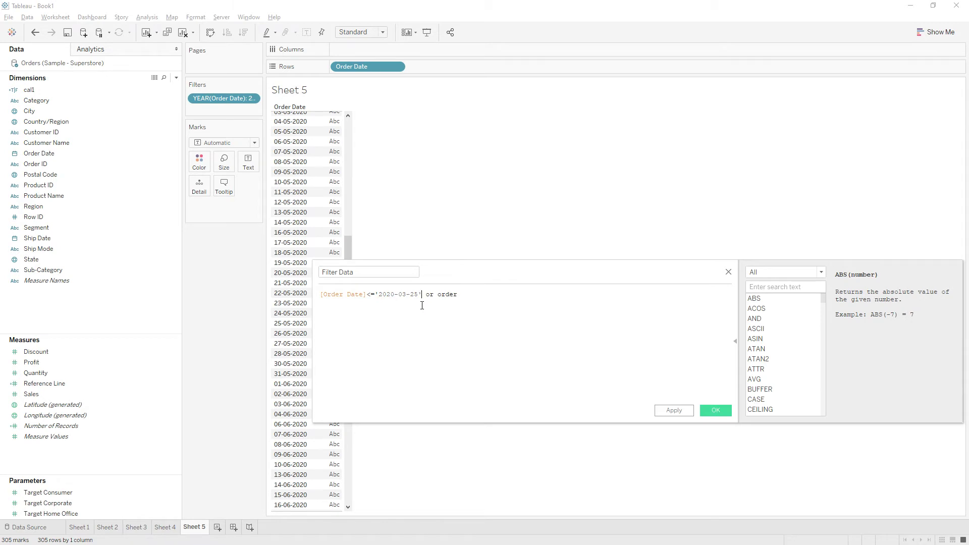
double_click(449, 295)
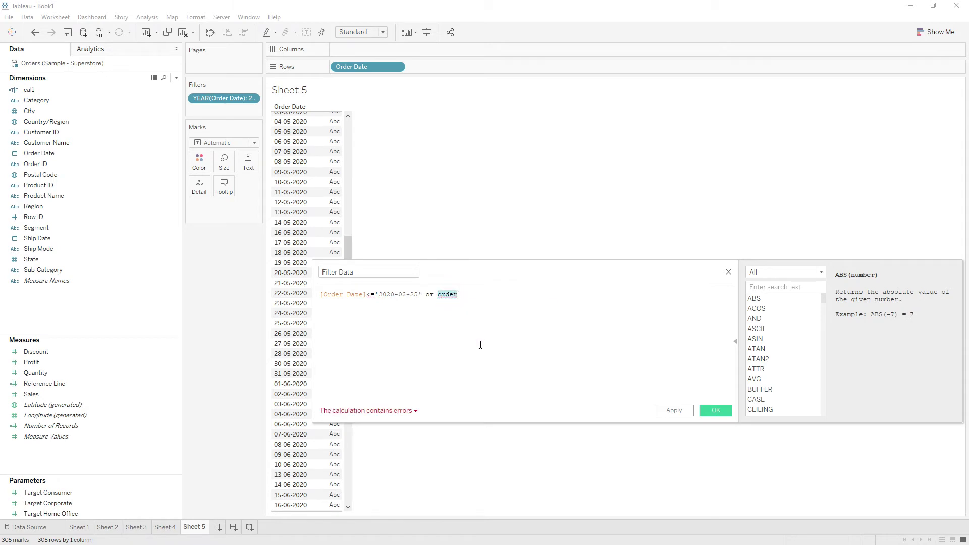
text(ord)
key(Return)
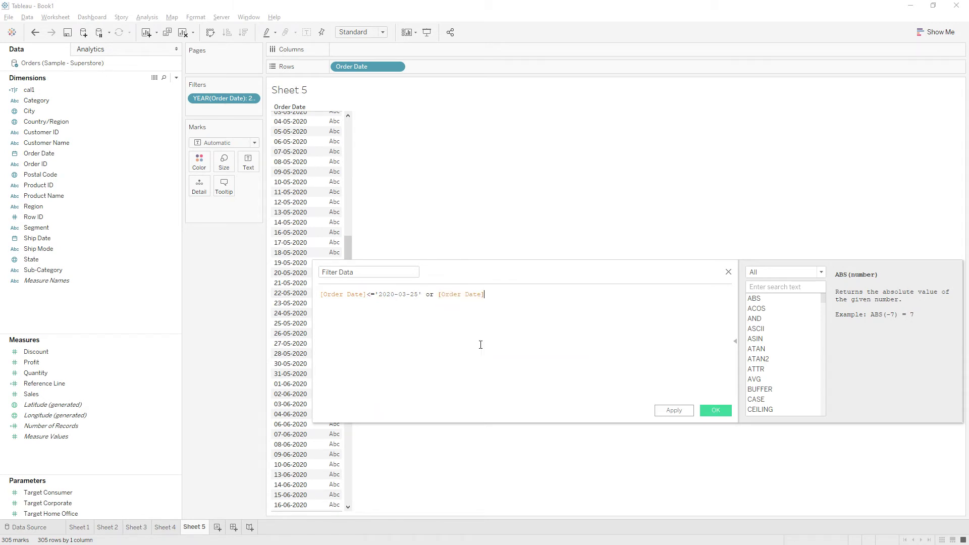
text(>)
text(=')
text(2020)
key(BackSpace)
key(BackSpace)
key(BackSpace)
text('2020)
text(-05-)
text(25)
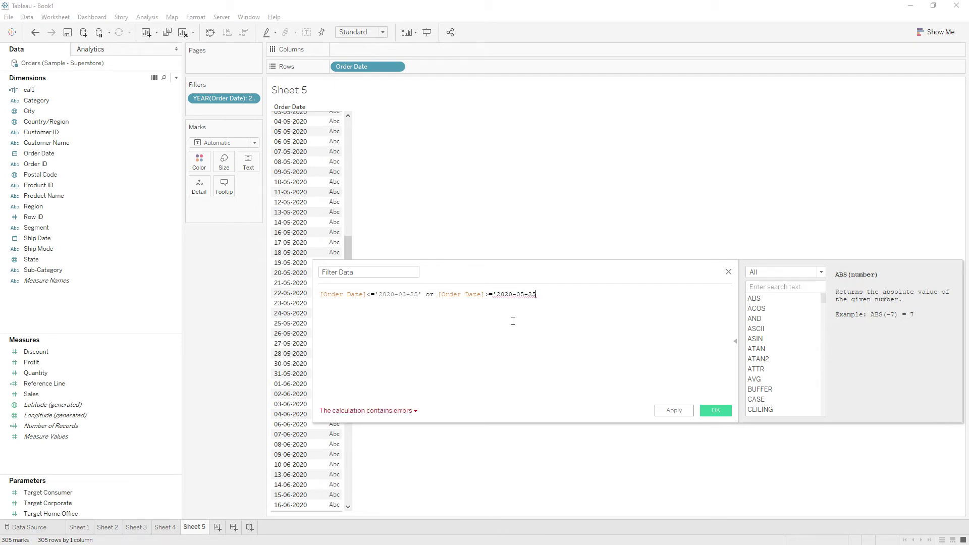
text(')
key(BackSpace)
- Resolve the remaining syntax errors around the date strings and save Filter Data
click(367, 411)
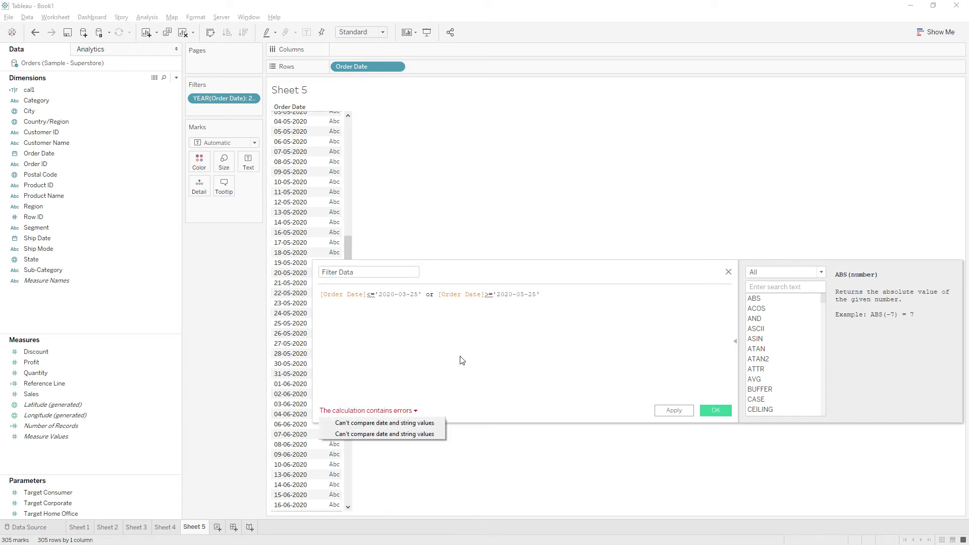
click(414, 303)
click(376, 294)
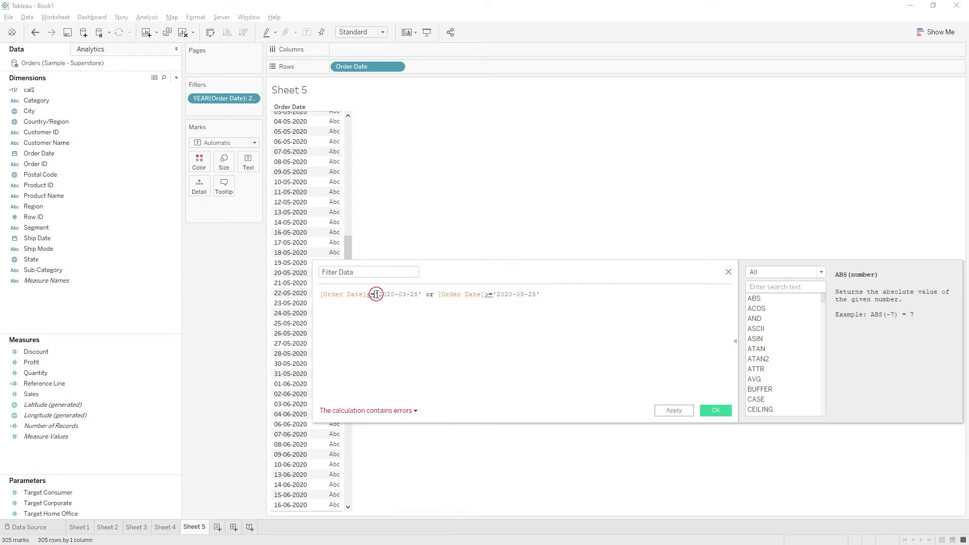
text(date()
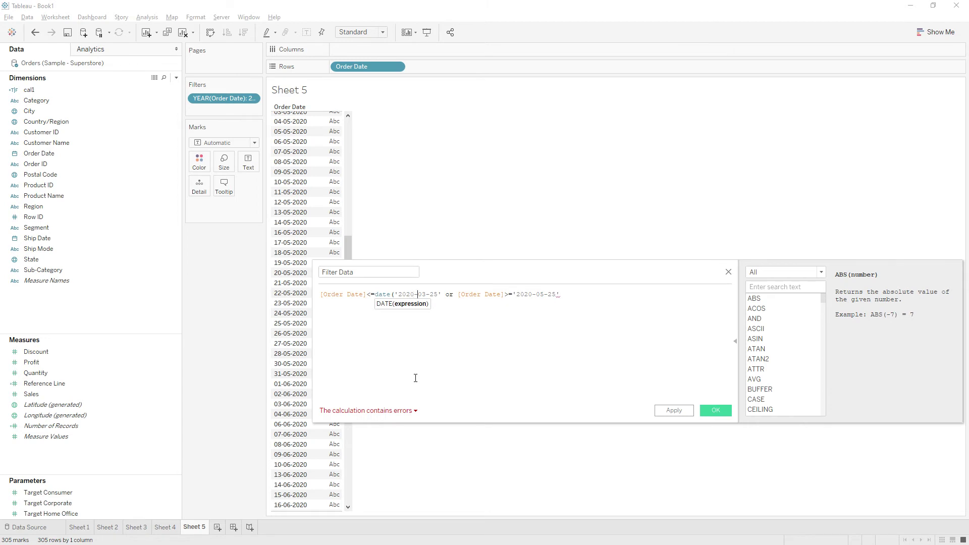
text())
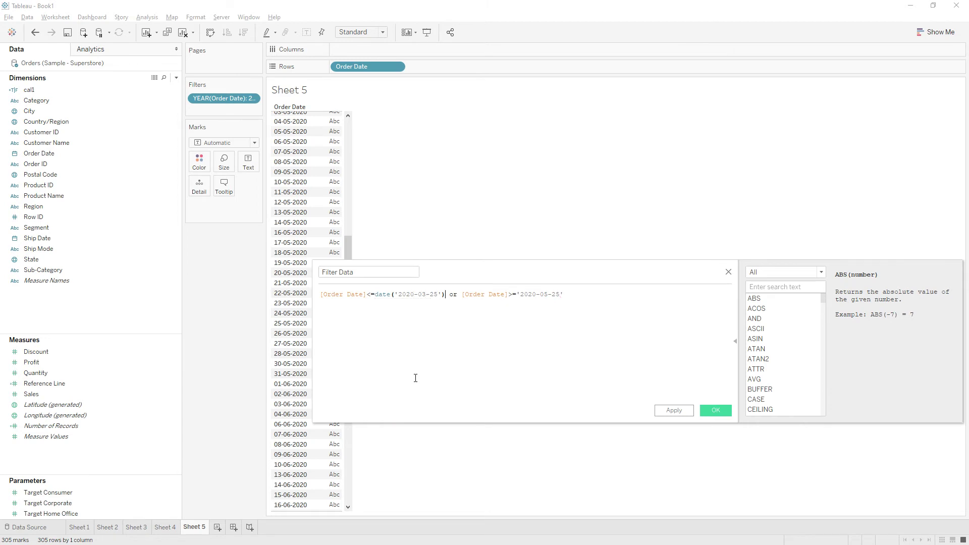
click(517, 294)
text(date)
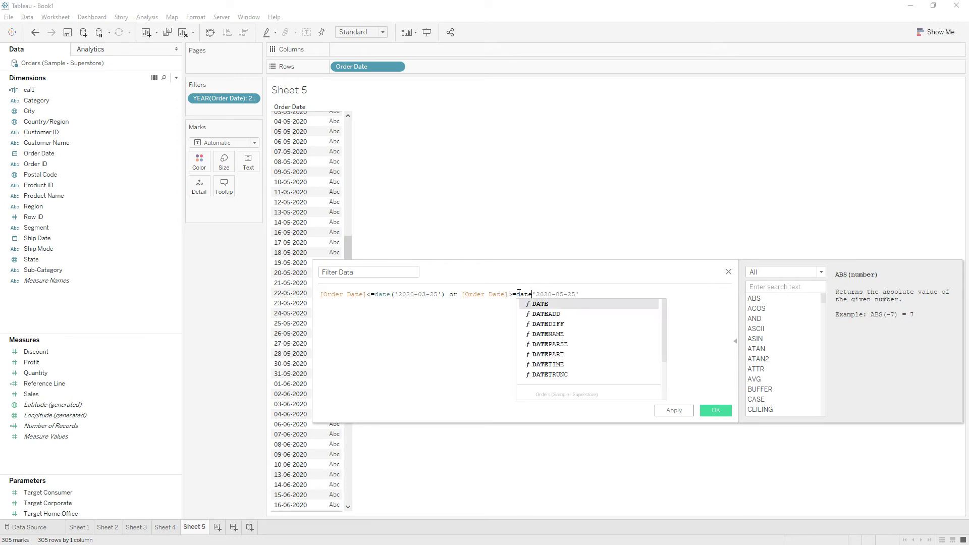
text( ()
key(BackSpace)
click(584, 294)
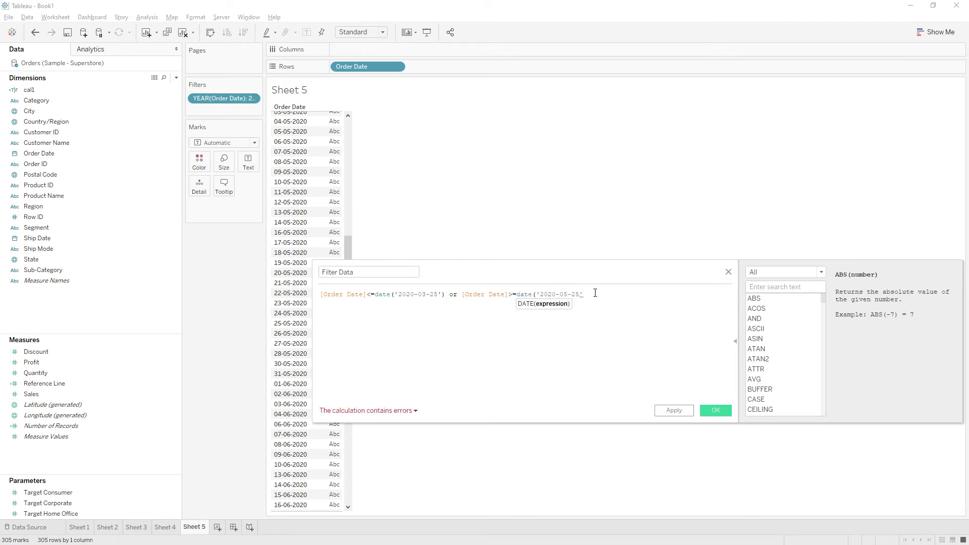
text())
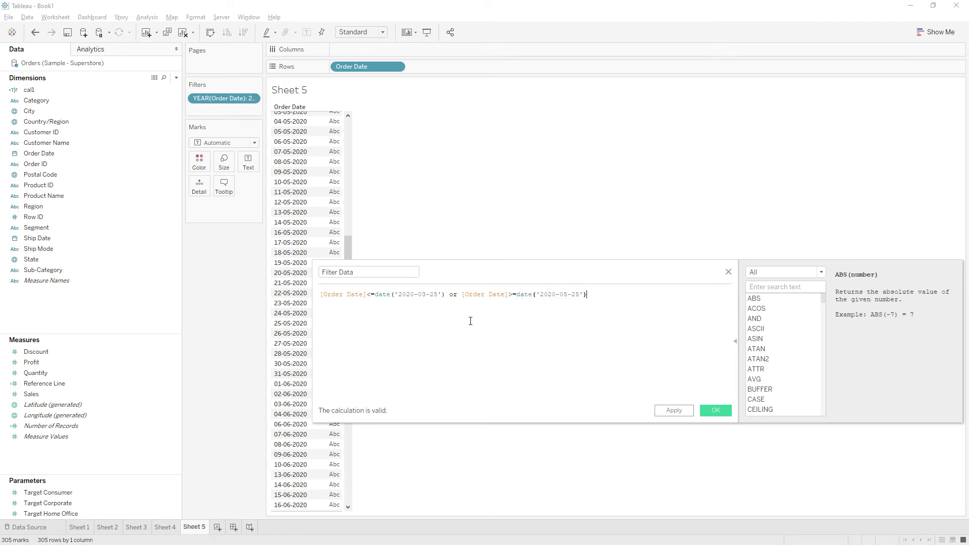
click(713, 409)
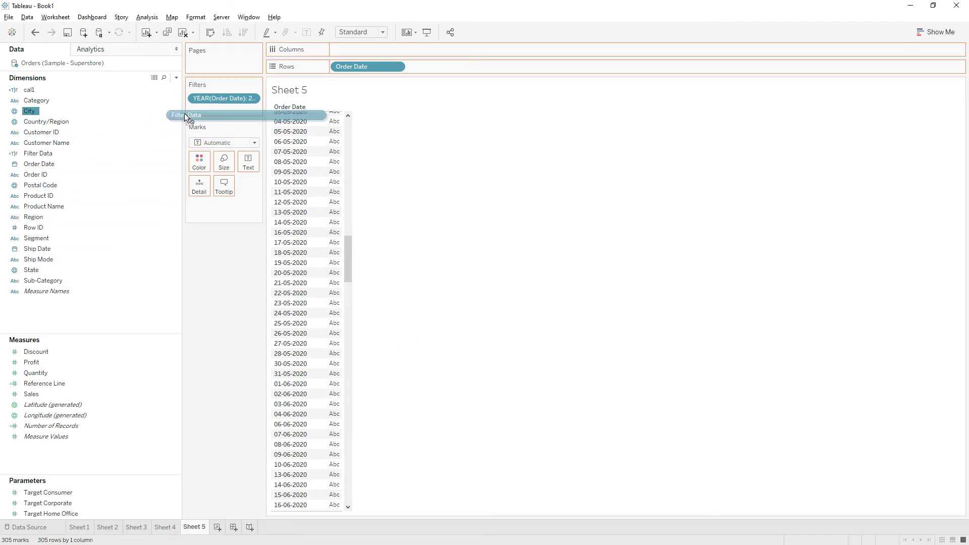
- Filter on Filter Data True, then show its values per date, checking 26-03-2020
drag(45, 153, 224, 114)
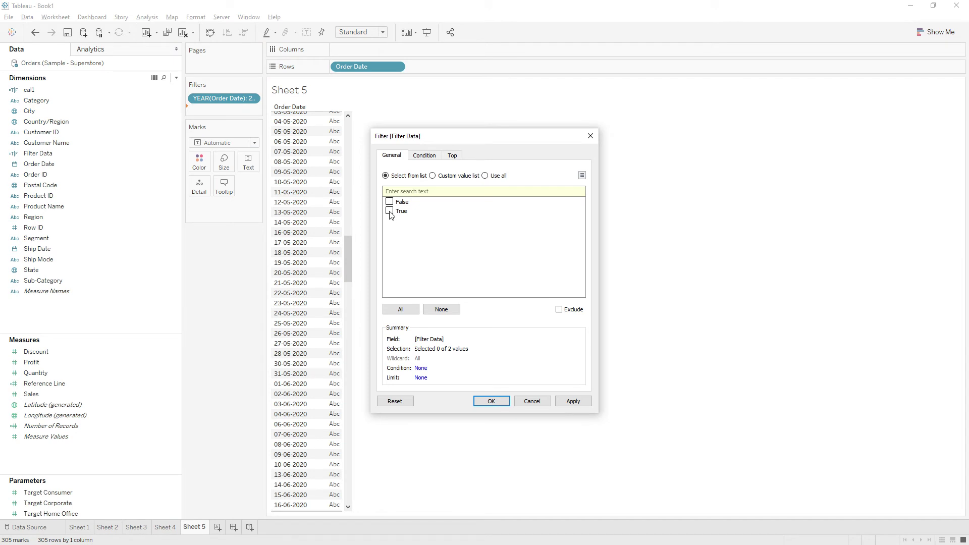
click(389, 211)
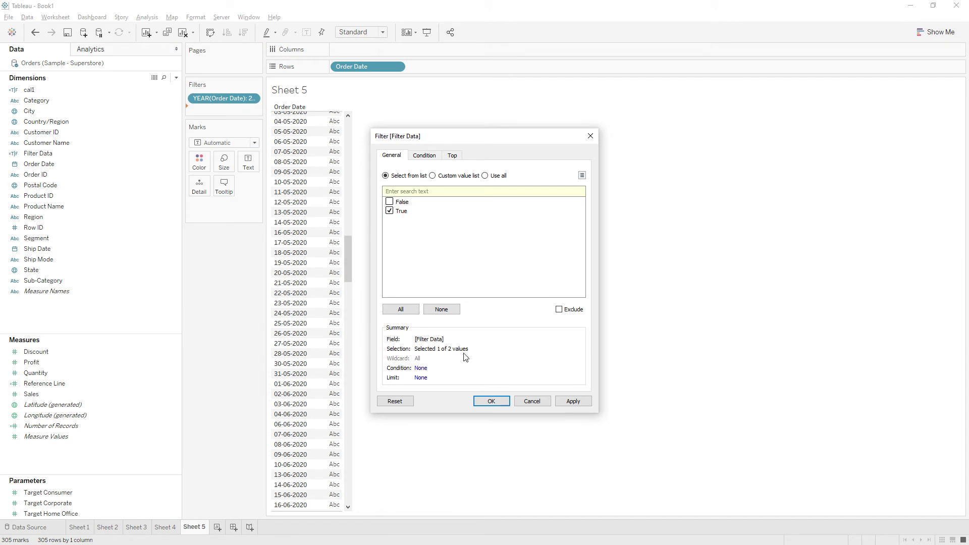
click(490, 400)
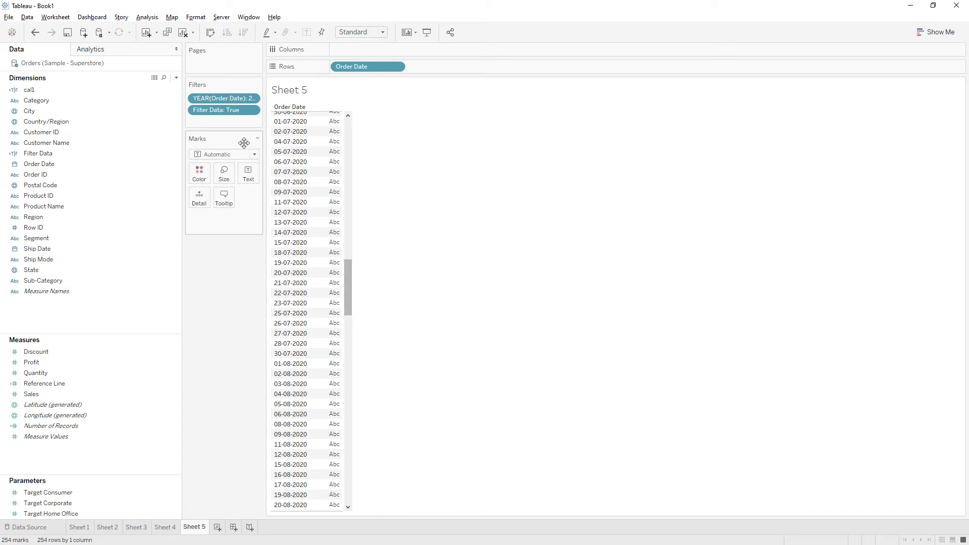
drag(220, 110, 249, 175)
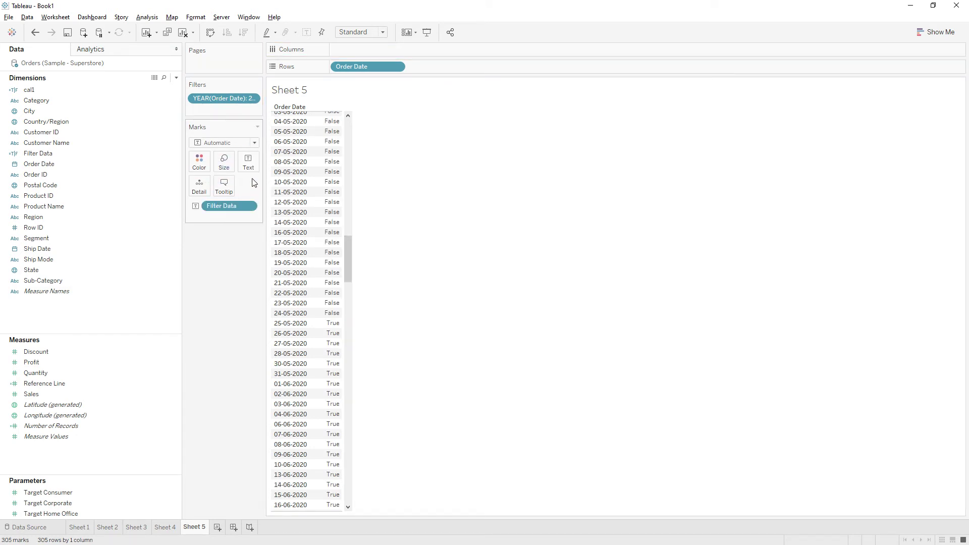
drag(350, 252, 351, 205)
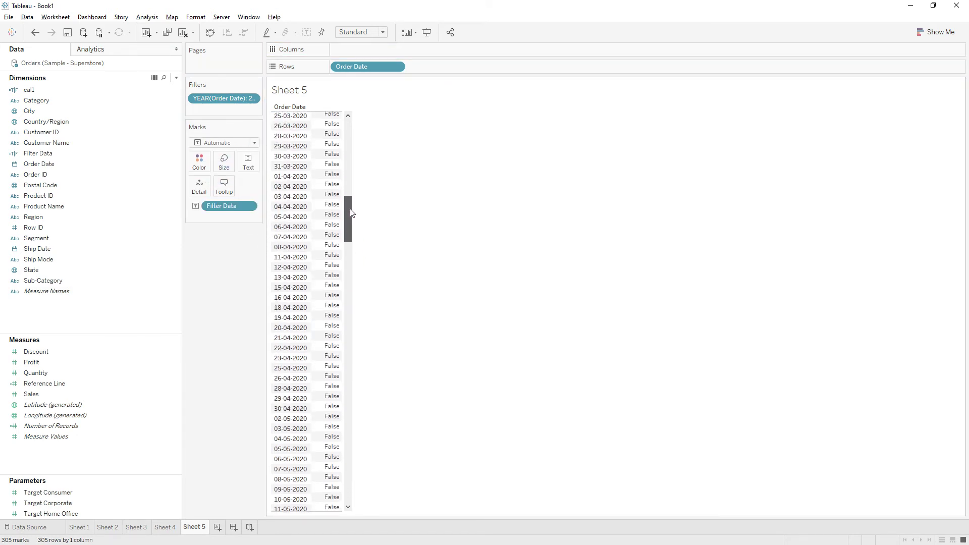
click(332, 215)
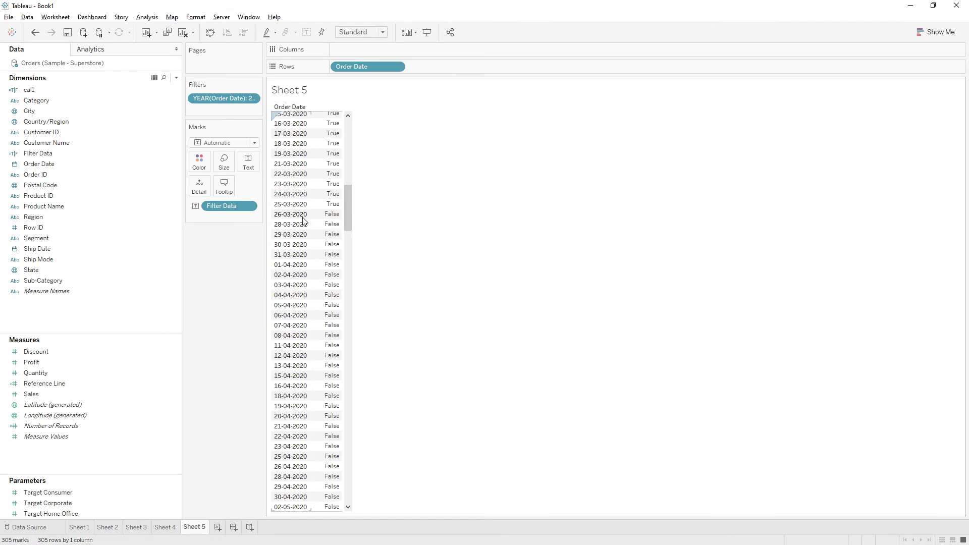
mouse_move(348, 208)
mouse_down()
mouse_move(358, 324)
mouse_move(360, 262)
mouse_up()
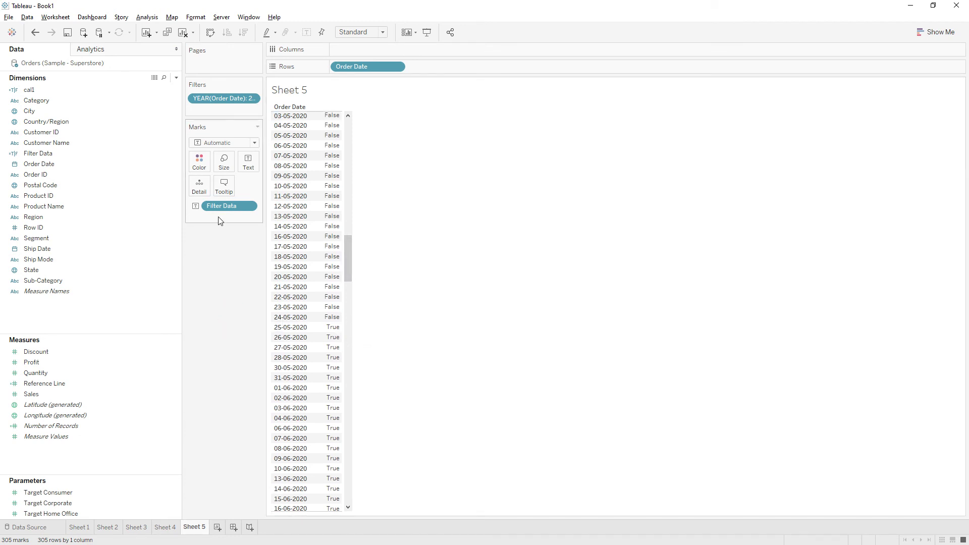
- Move Filter Data back to Filters keeping True, and remove Order Date from Rows
drag(221, 207, 220, 104)
click(389, 210)
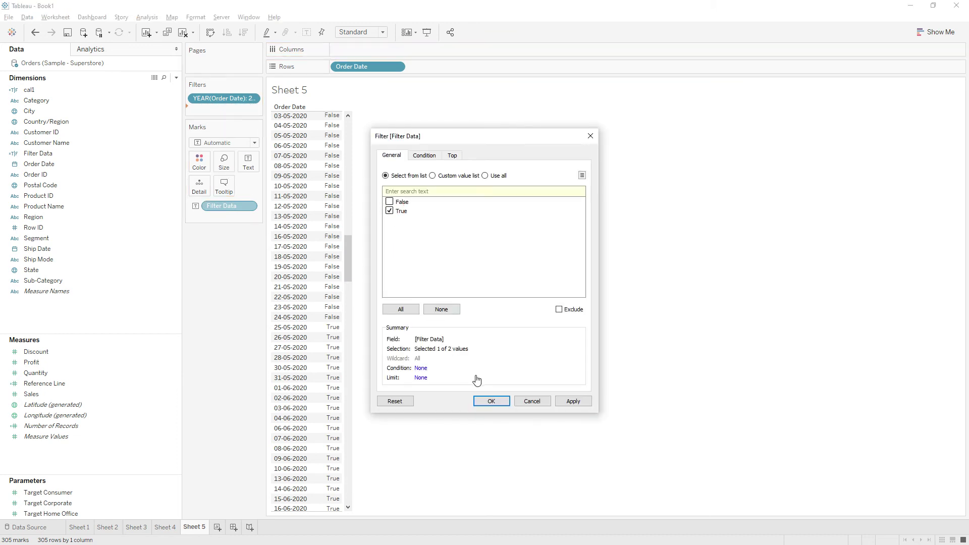
click(490, 400)
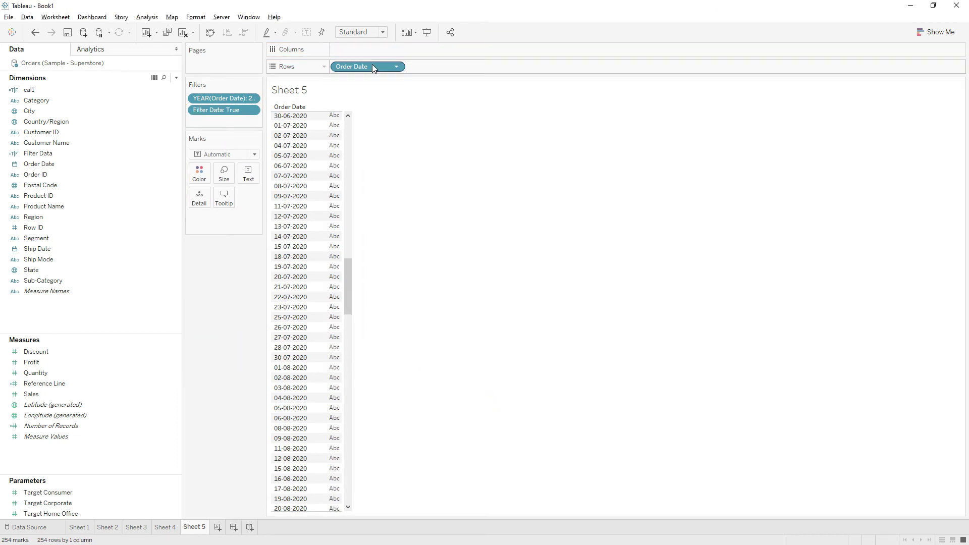
drag(368, 66, 226, 311)
- Create Calculation1 with the formula IF [Filter Data] THEN [Sales] END
right_click(96, 321)
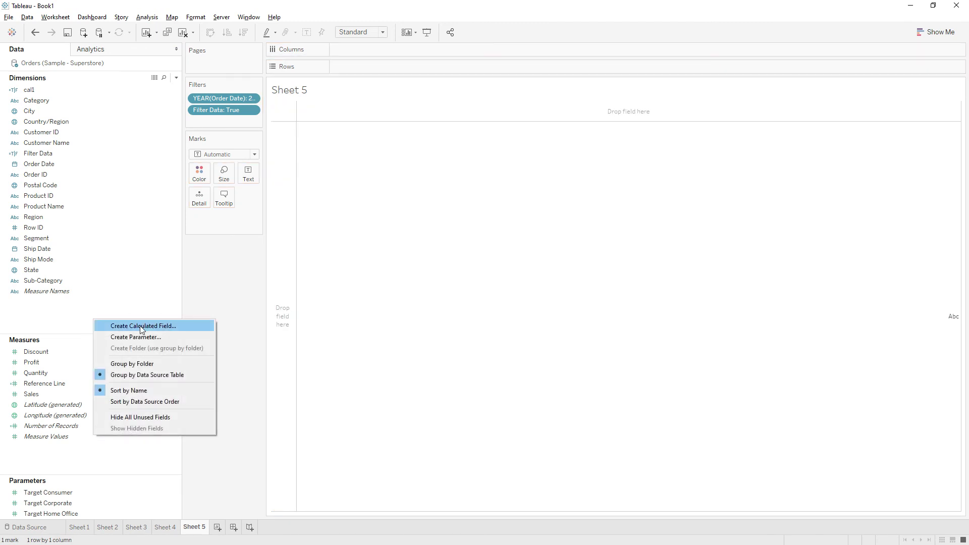
click(140, 326)
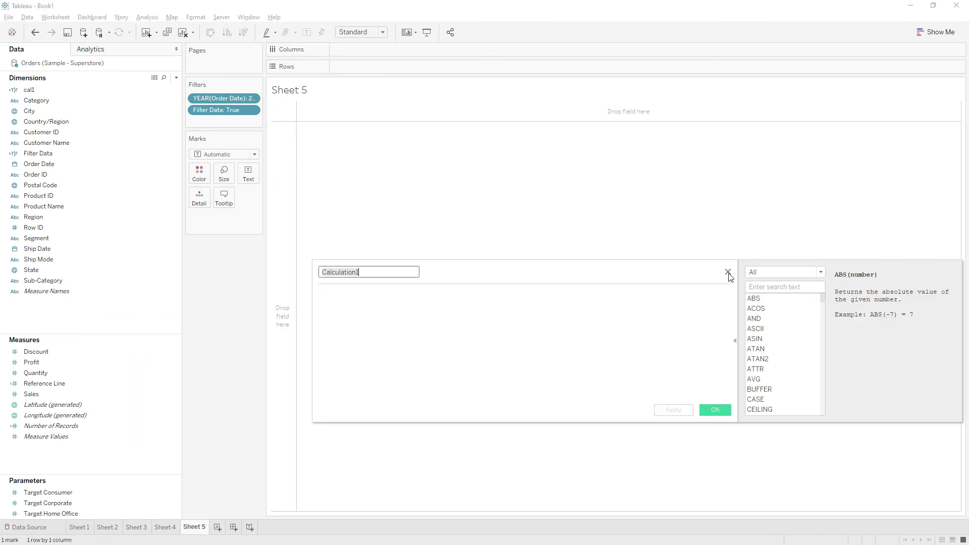
click(729, 272)
right_click(104, 315)
click(145, 322)
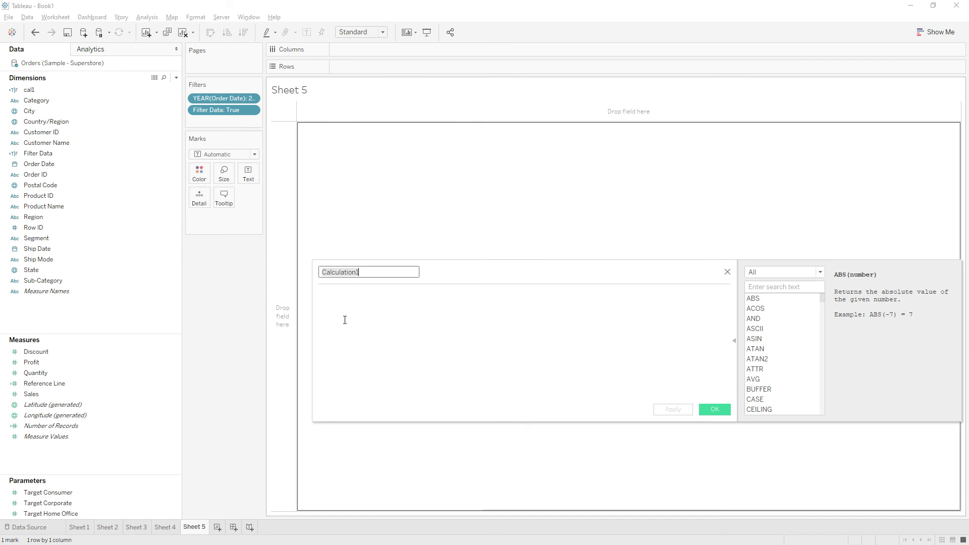
text(if )
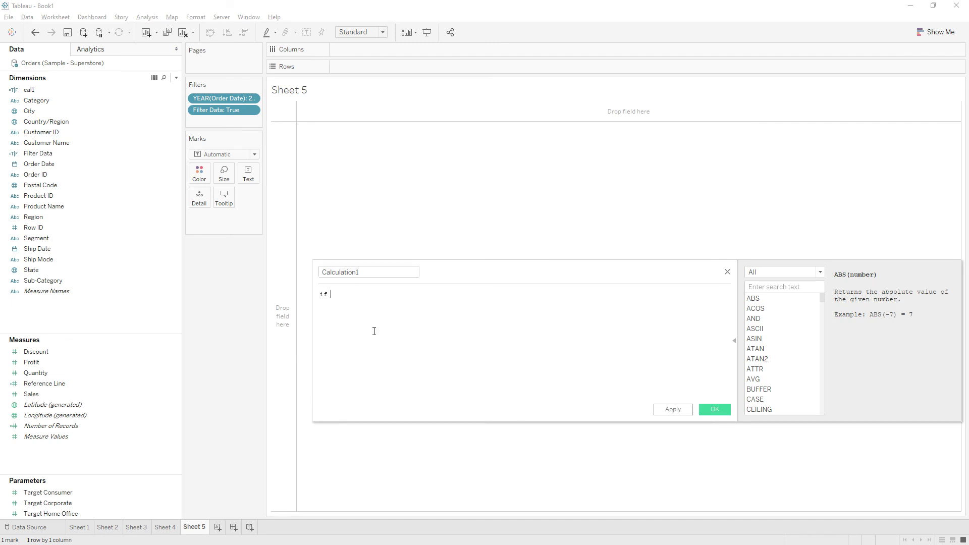
text(fu)
key(BackSpace)
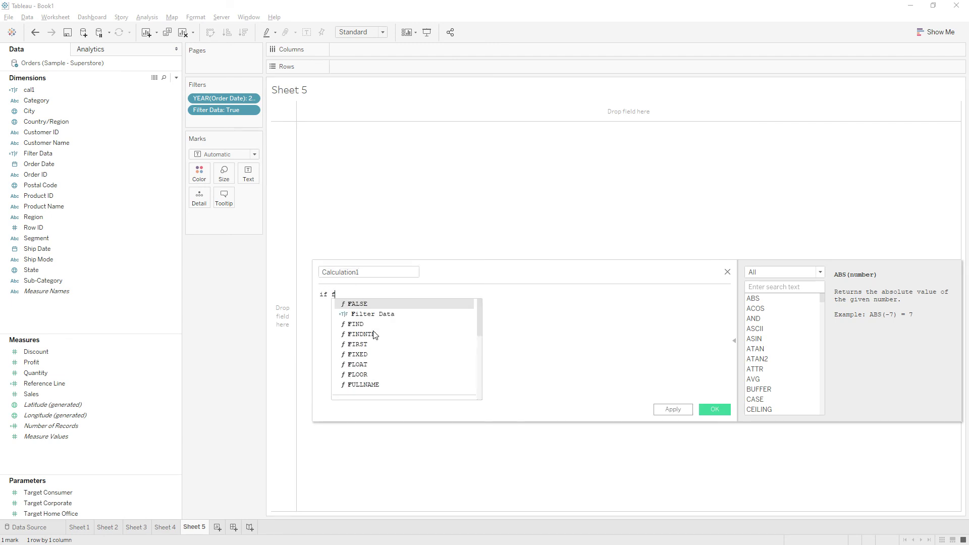
text(il)
key(Return)
text(then )
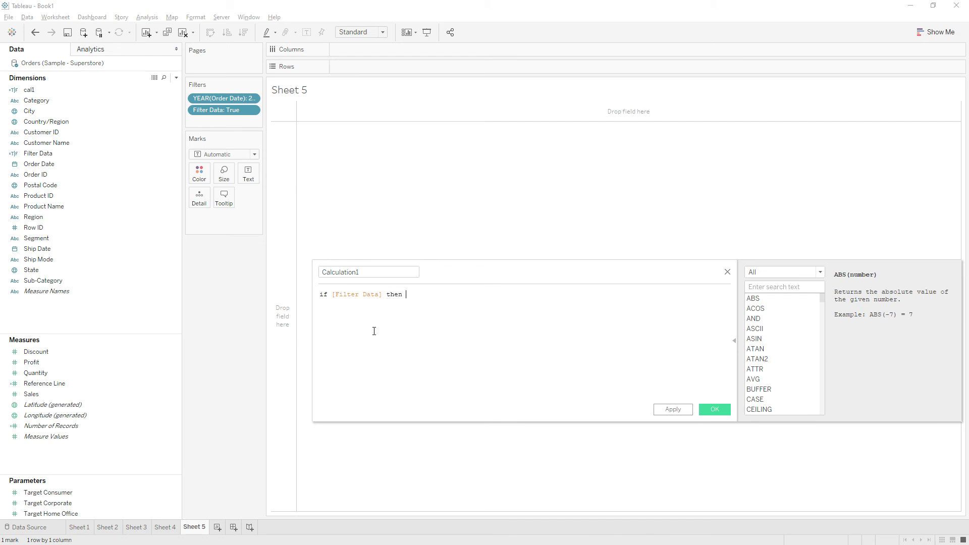
text(s)
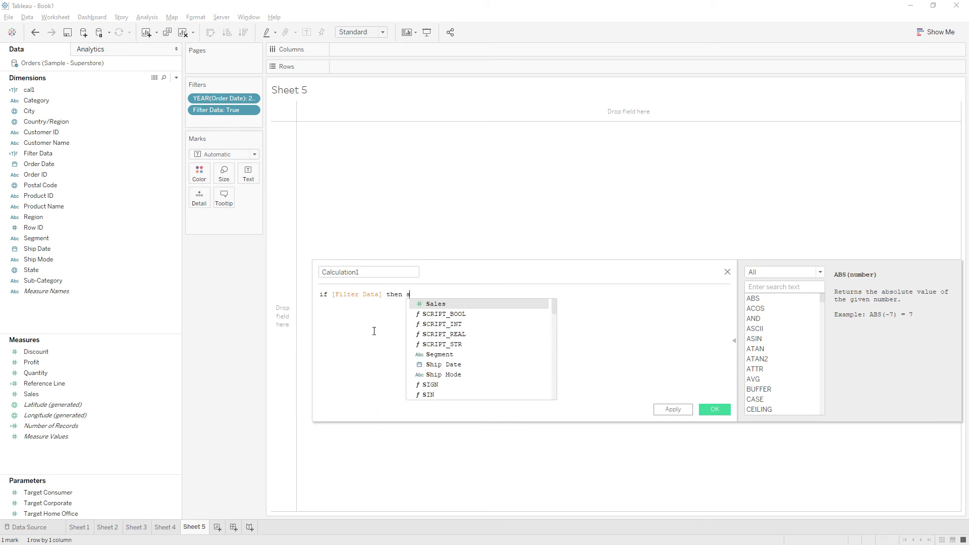
text(al)
key(Return)
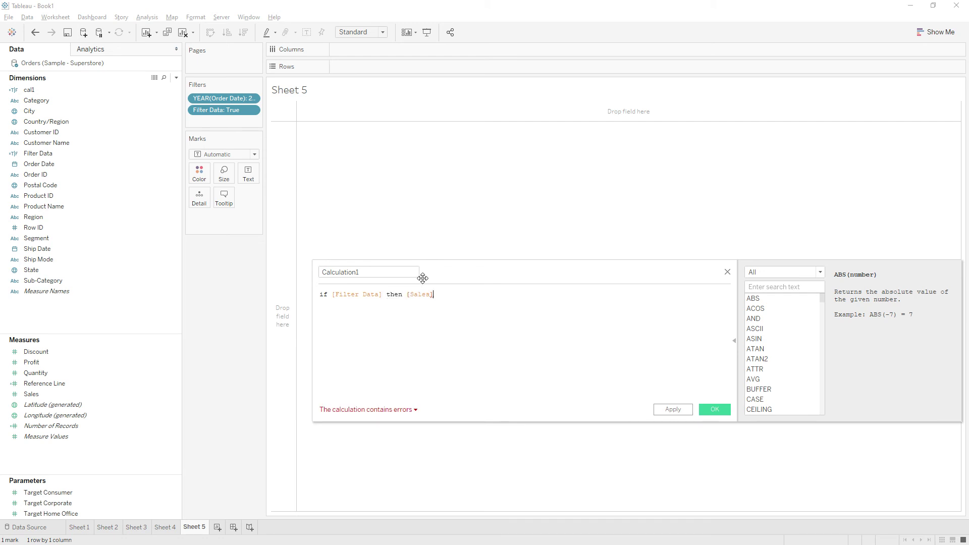
text( end)
key(Return)
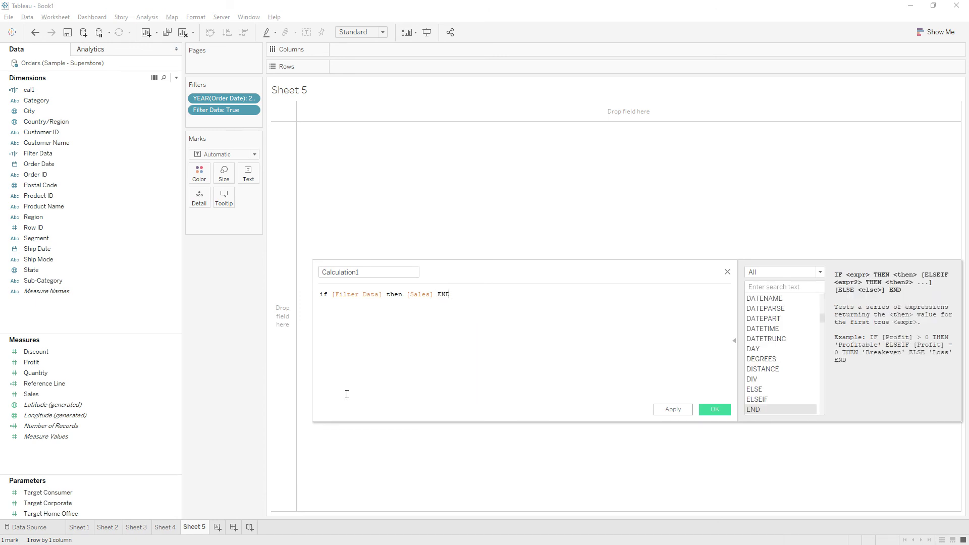
click(714, 409)
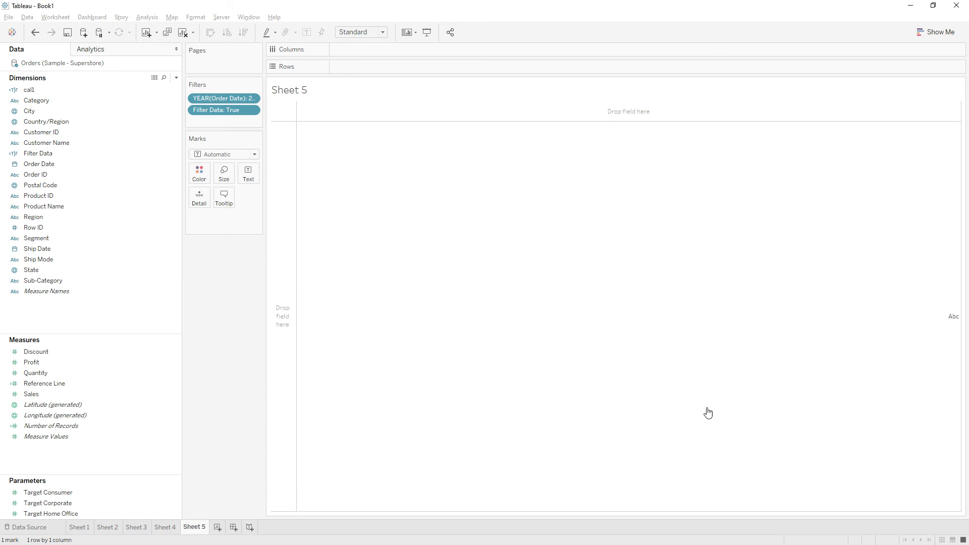
- Show SUM(Calculation1) as 432,837, drop the Filter Data filter, and reopen its formula
drag(38, 355, 246, 178)
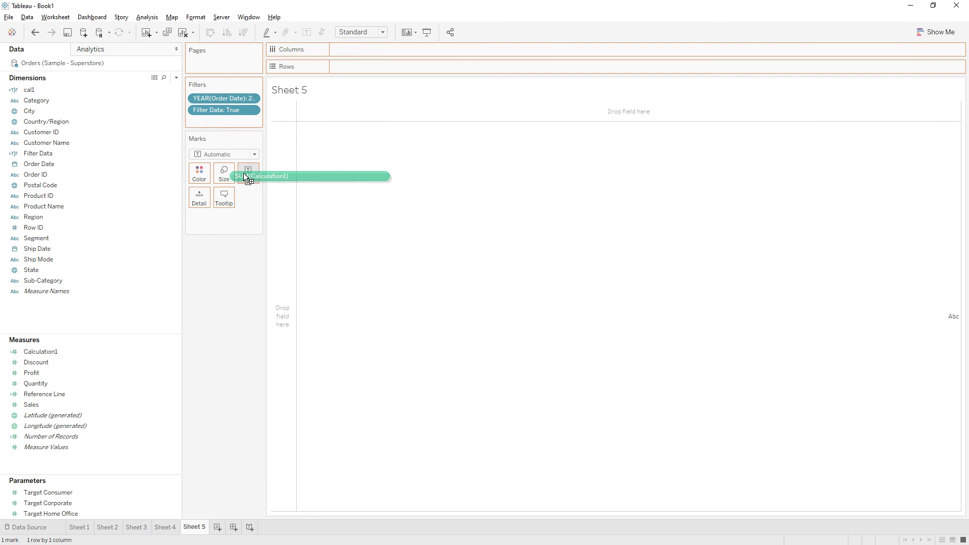
drag(219, 110, 233, 378)
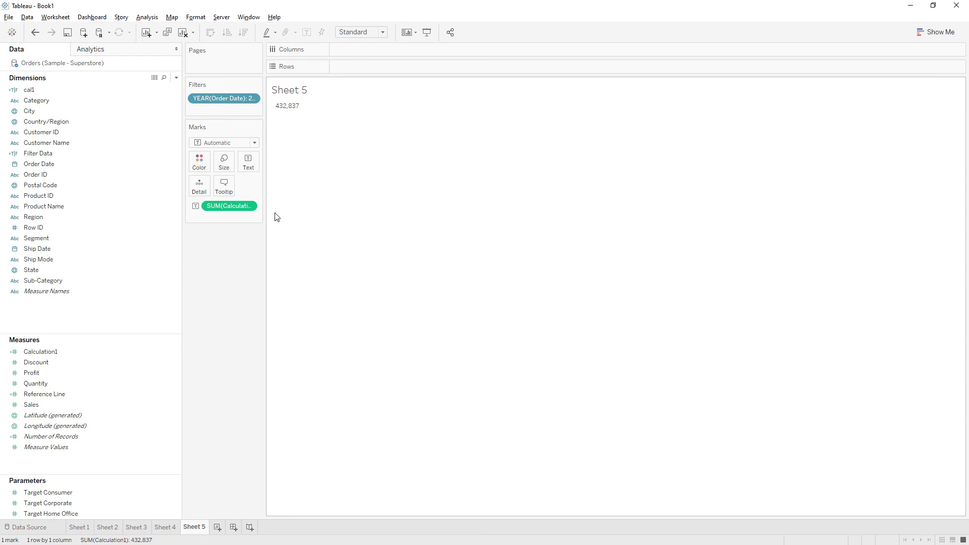
right_click(38, 154)
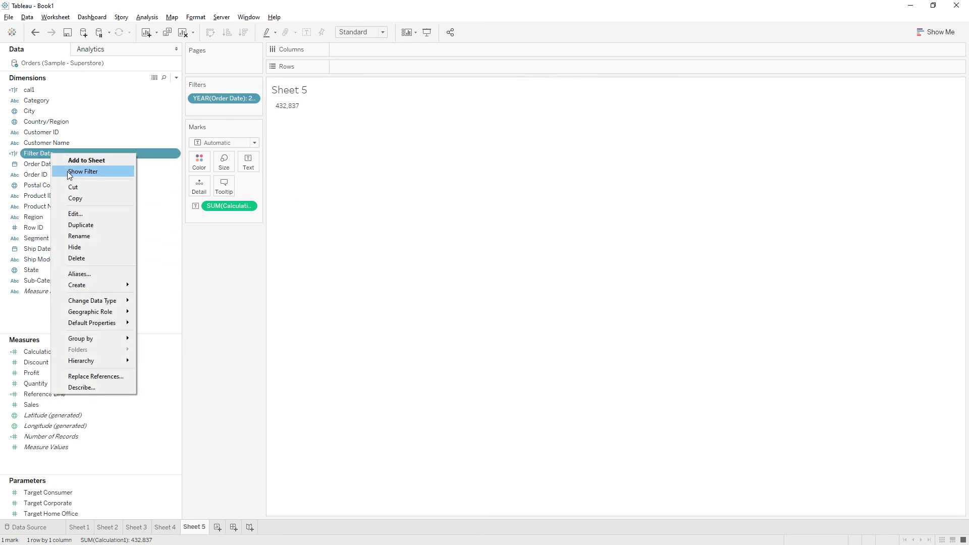
click(75, 213)
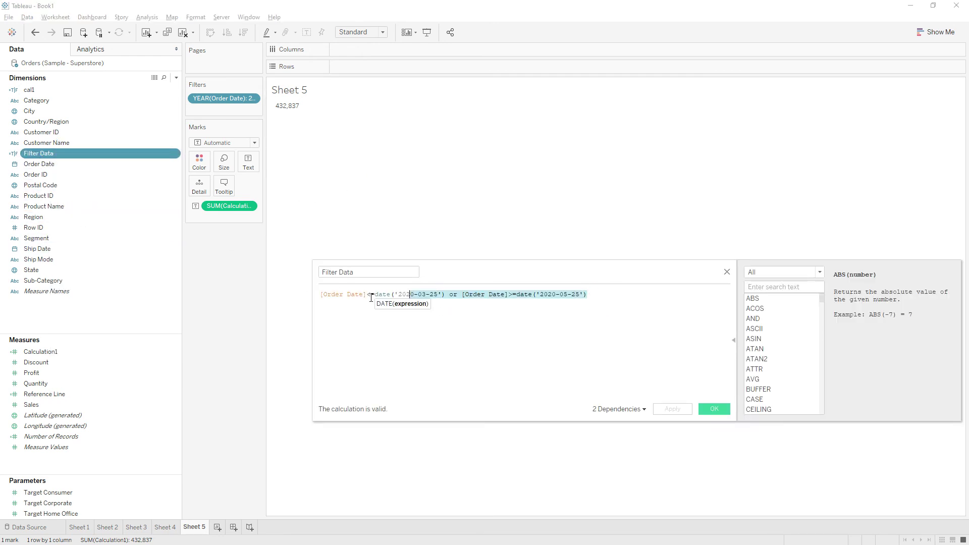
drag(603, 295, 315, 297)
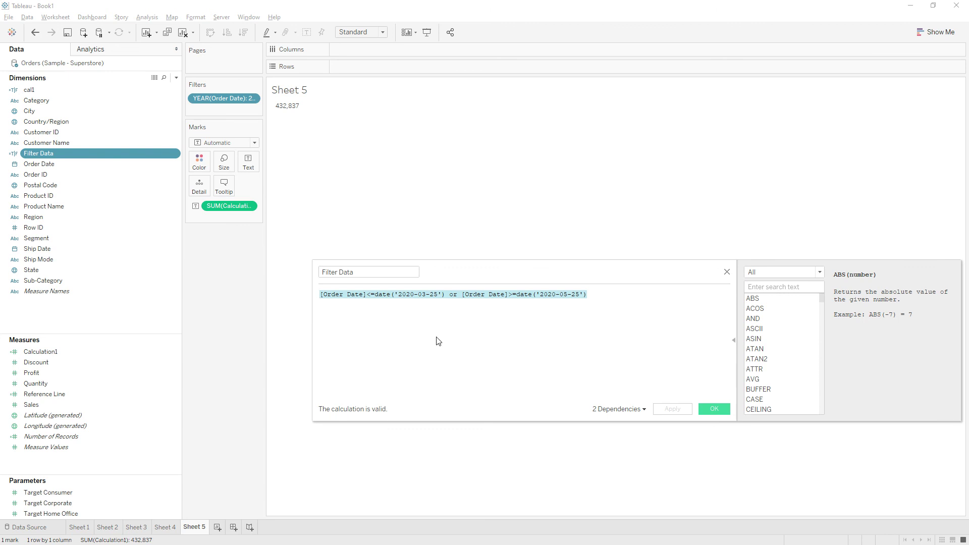